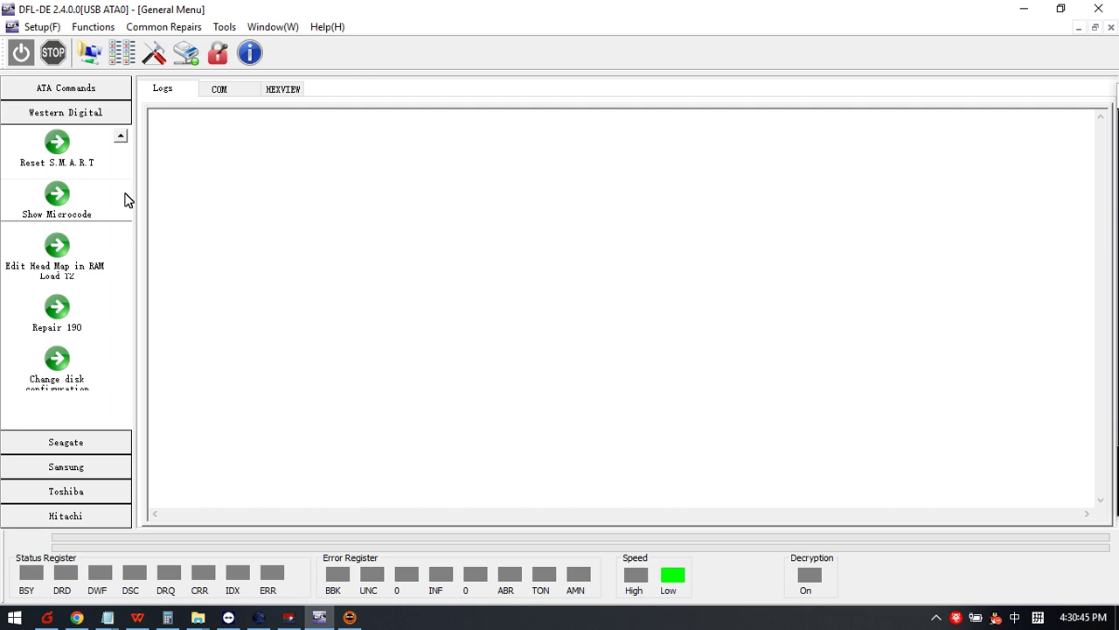
# Step: Bring up the Western Digital command set, listing Repair 190 and Show Microcode
pyautogui.click(120, 136)
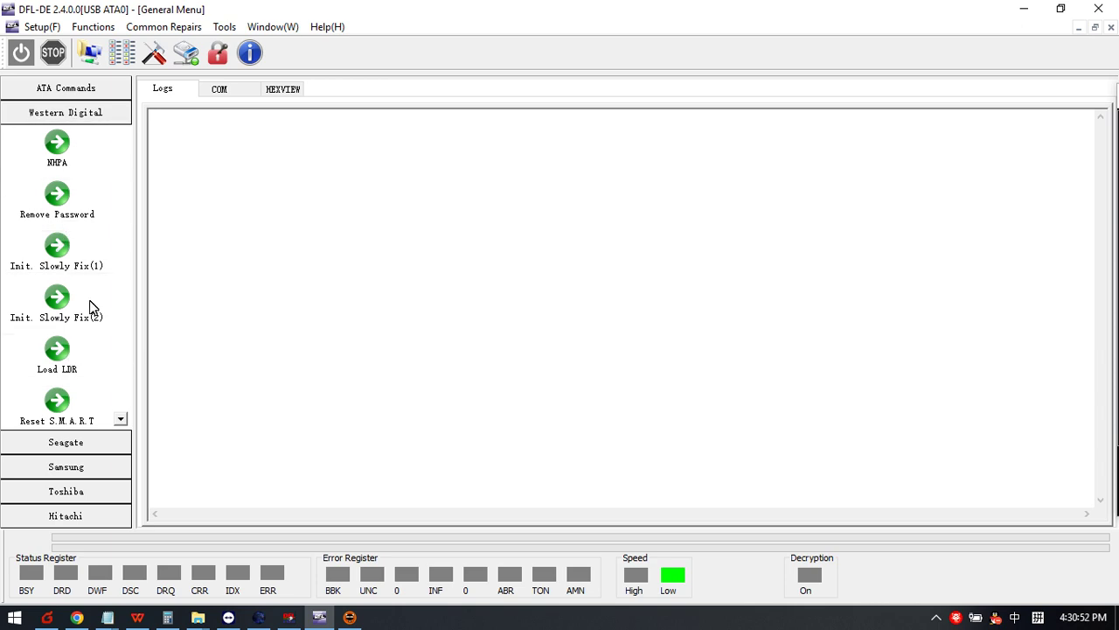
pyautogui.click(119, 419)
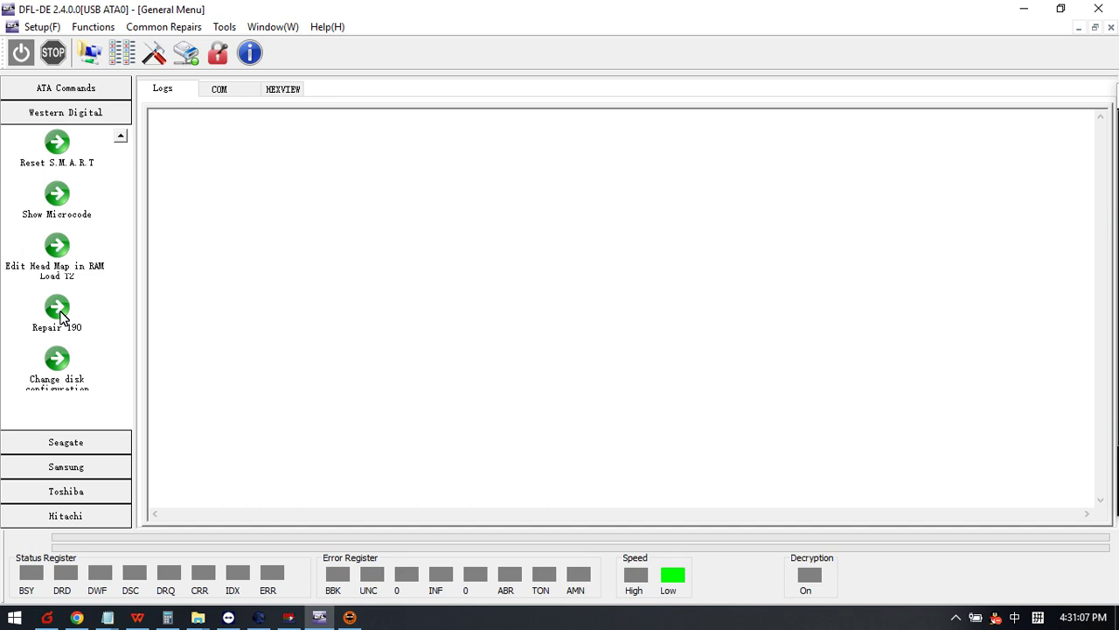
# Step: Start Repair 190 in Intelligent mode and load 190.rpm from the Desktop
pyautogui.click(57, 310)
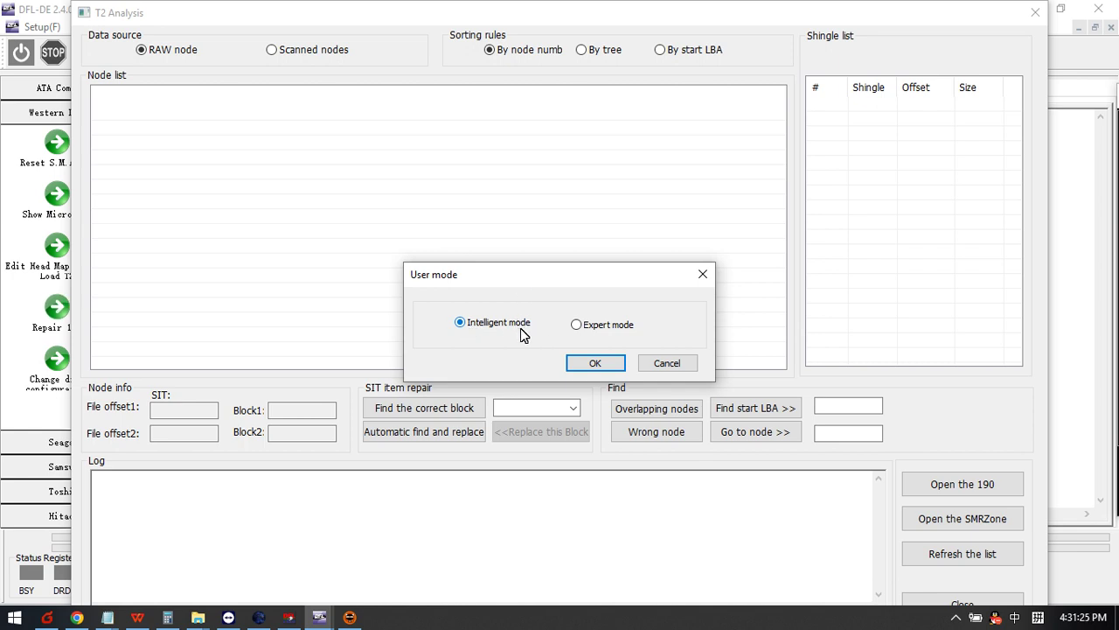
pyautogui.click(595, 363)
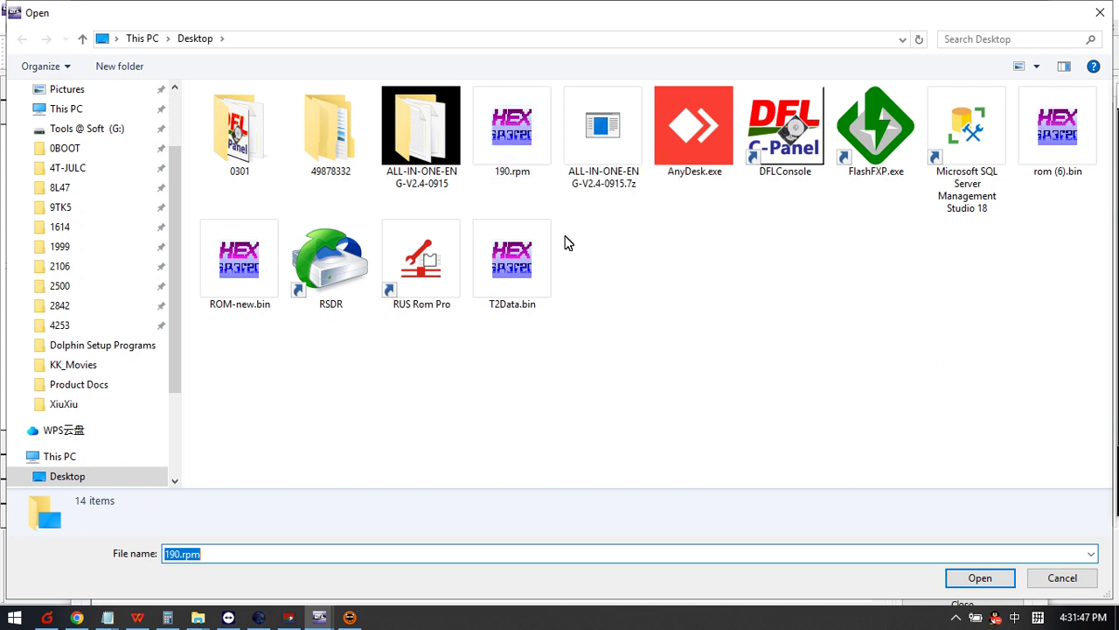
pyautogui.click(515, 143)
pyautogui.doubleClick(515, 142)
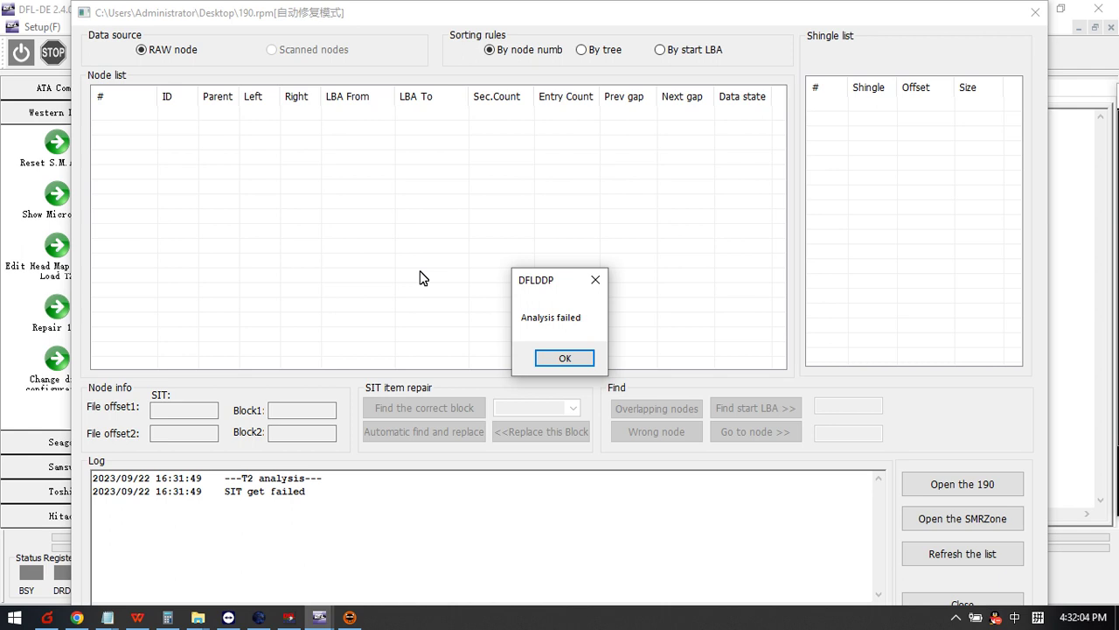
# Step: Dismiss Analysis failed and rerun the analysis with automatically detected parameters
pyautogui.click(569, 357)
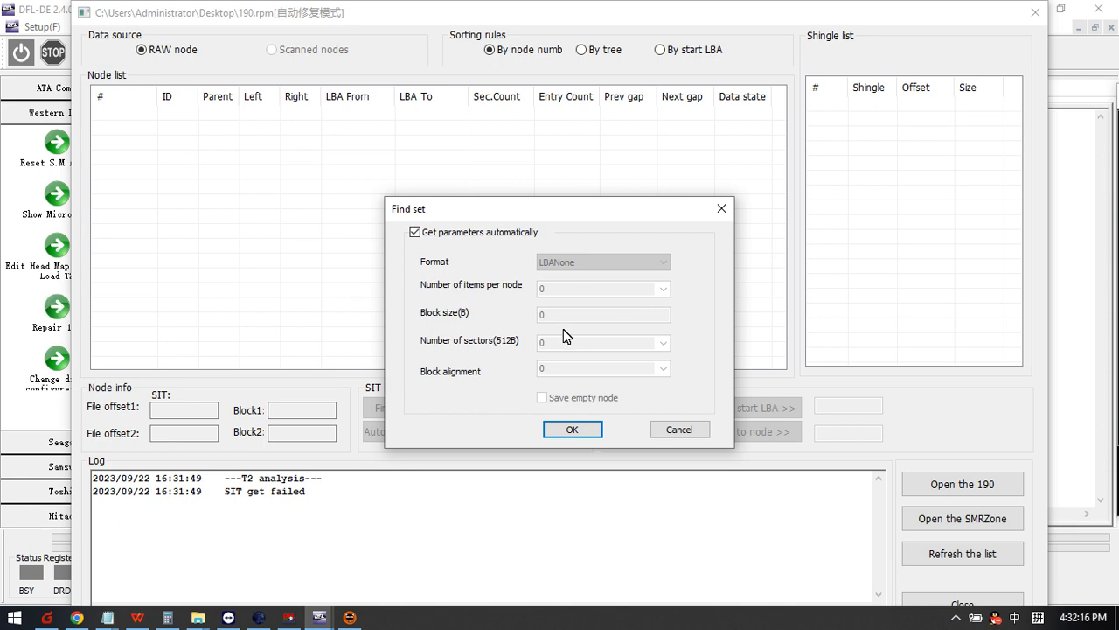
pyautogui.click(574, 428)
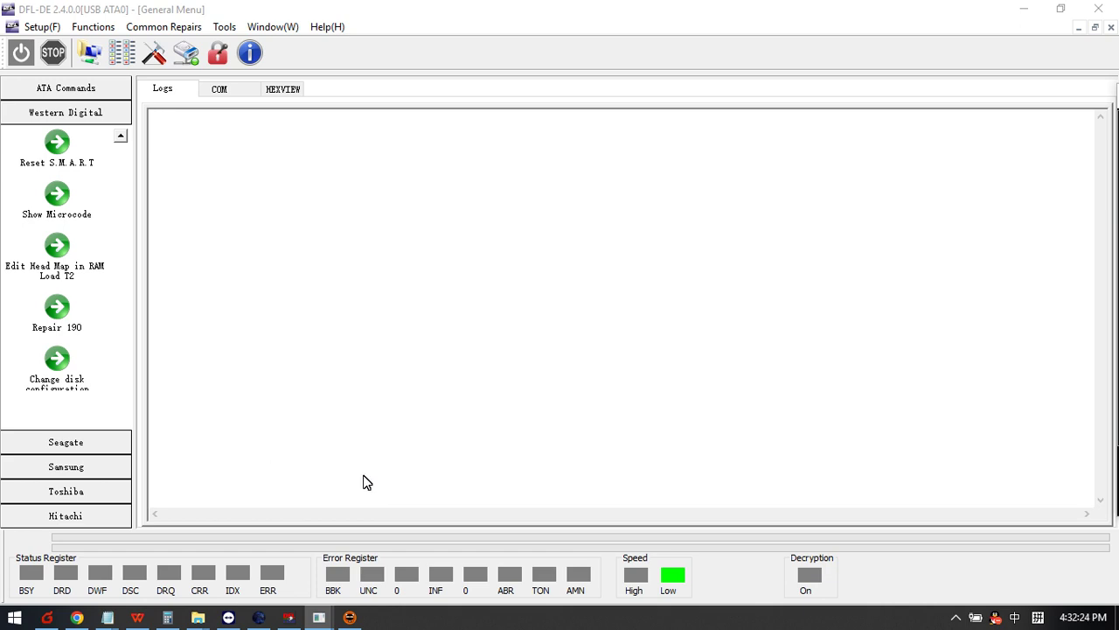
pyautogui.click(77, 302)
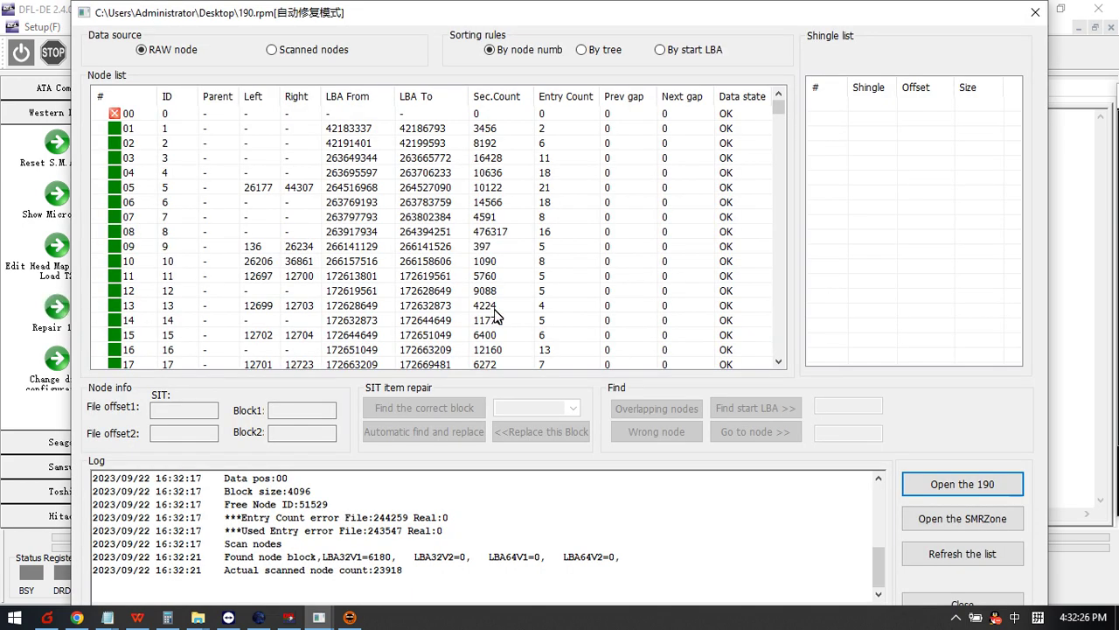
# Step: Reposition the node list window to review the 23918 scanned nodes and function list
pyautogui.moveTo(549, 14); pyautogui.dragTo(531, 14)
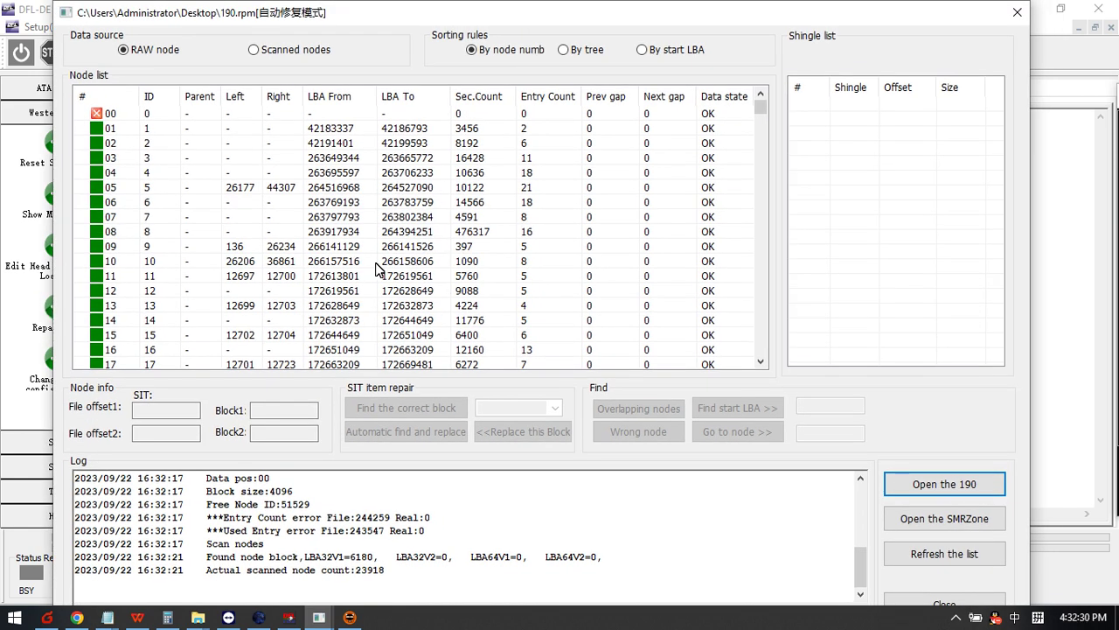
pyautogui.scroll(-3, 398, 289)
pyautogui.scroll(-8, 398, 288)
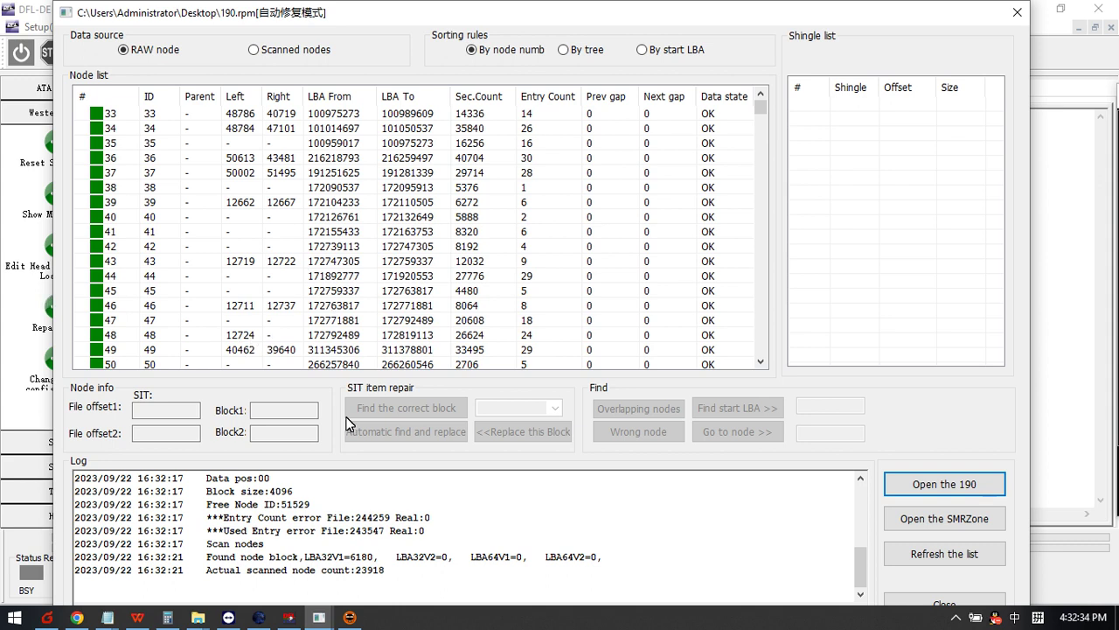
pyautogui.scroll(11, 388, 282)
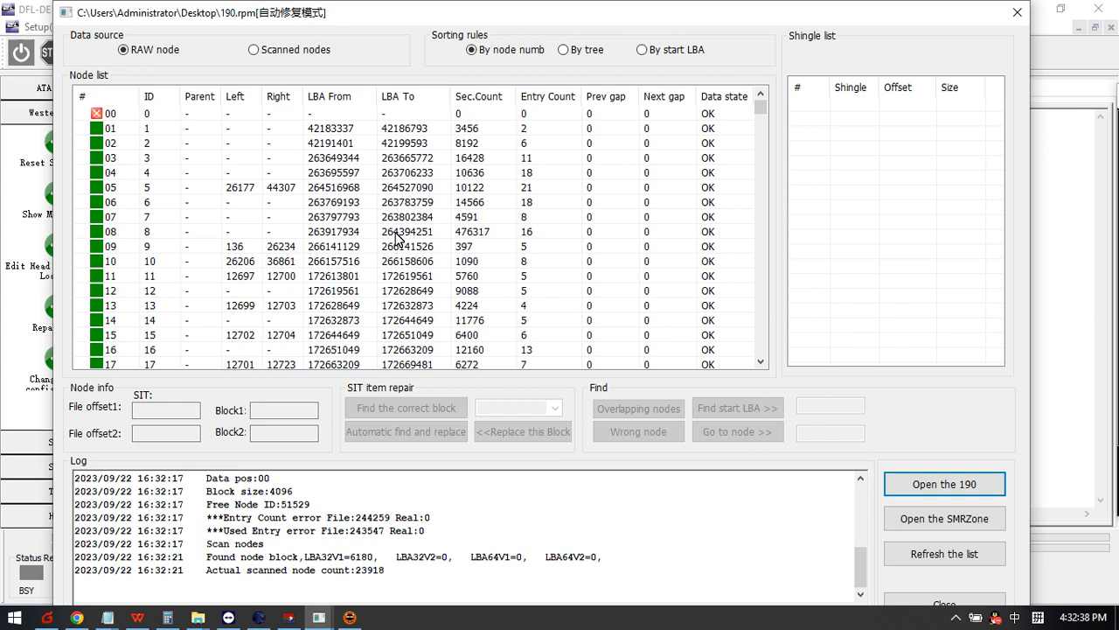
pyautogui.moveTo(398, 13); pyautogui.dragTo(450, 13)
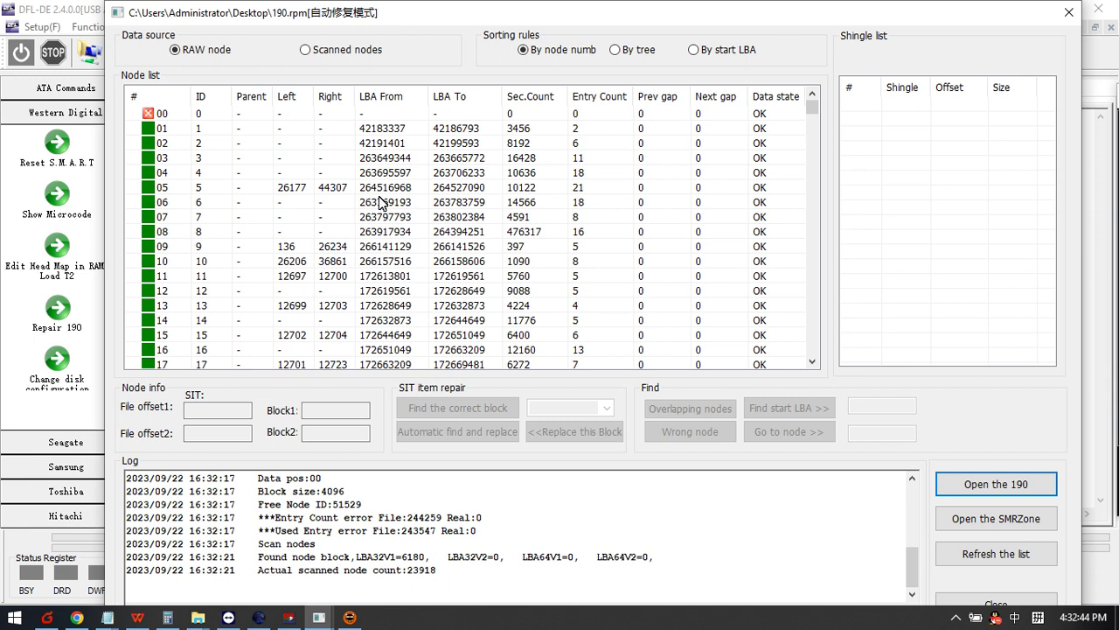
pyautogui.scroll(1, 501, 564)
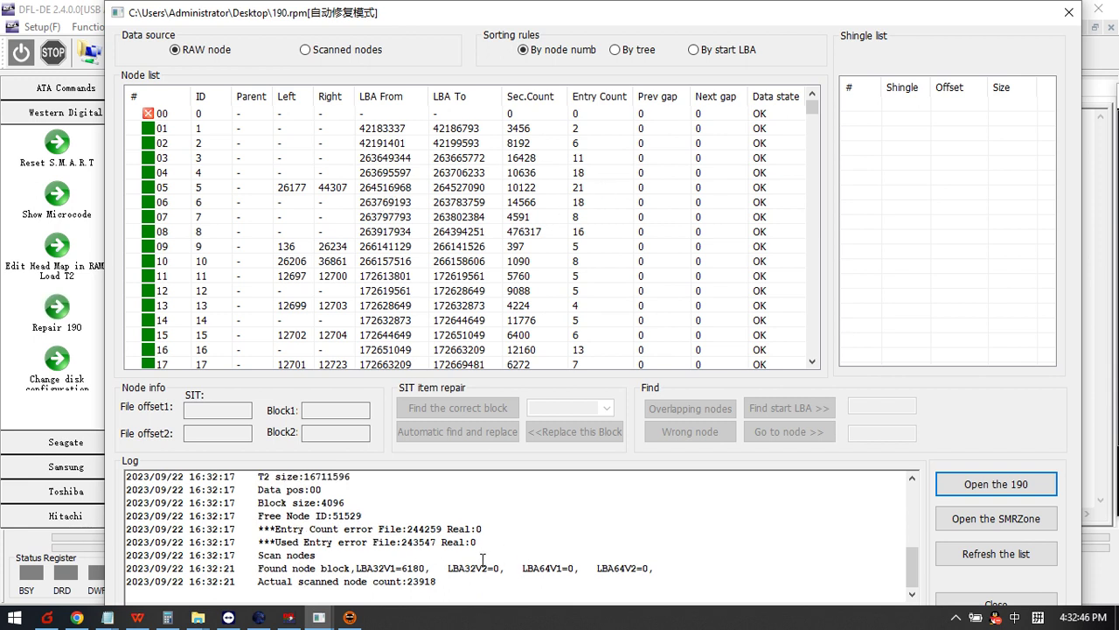
# Step: Sort nodes by start LBA, then auto-repair the 8013 overlapped nodes from node 08
pyautogui.click(701, 52)
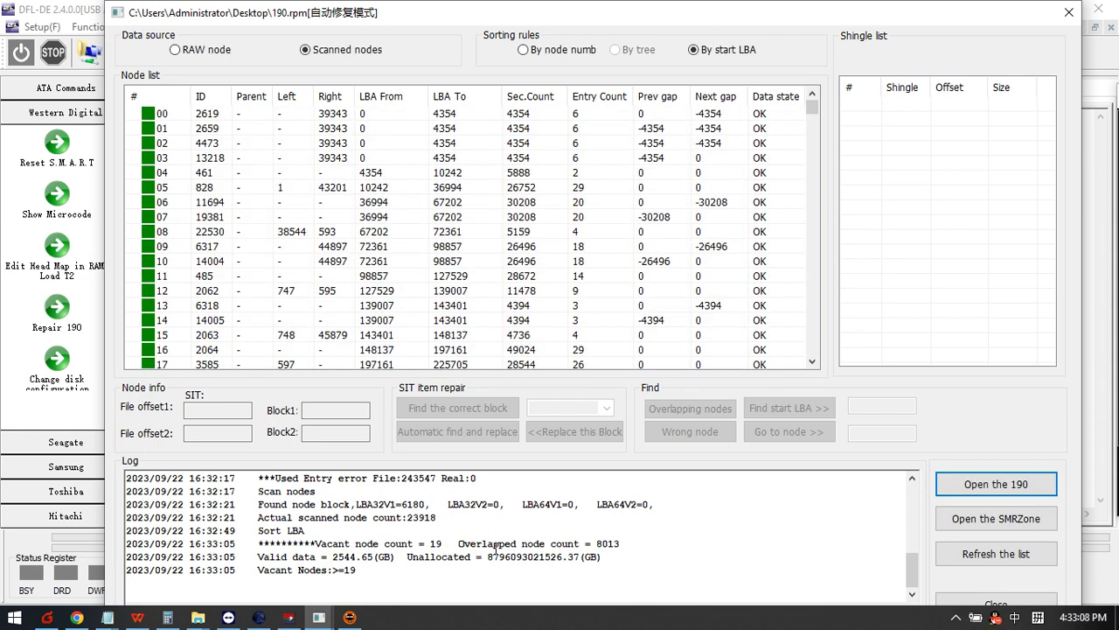
pyautogui.moveTo(460, 543); pyautogui.dragTo(639, 543)
pyautogui.click(642, 543)
pyautogui.moveTo(620, 543); pyautogui.dragTo(592, 543)
pyautogui.click(652, 545)
pyautogui.rightClick(460, 233)
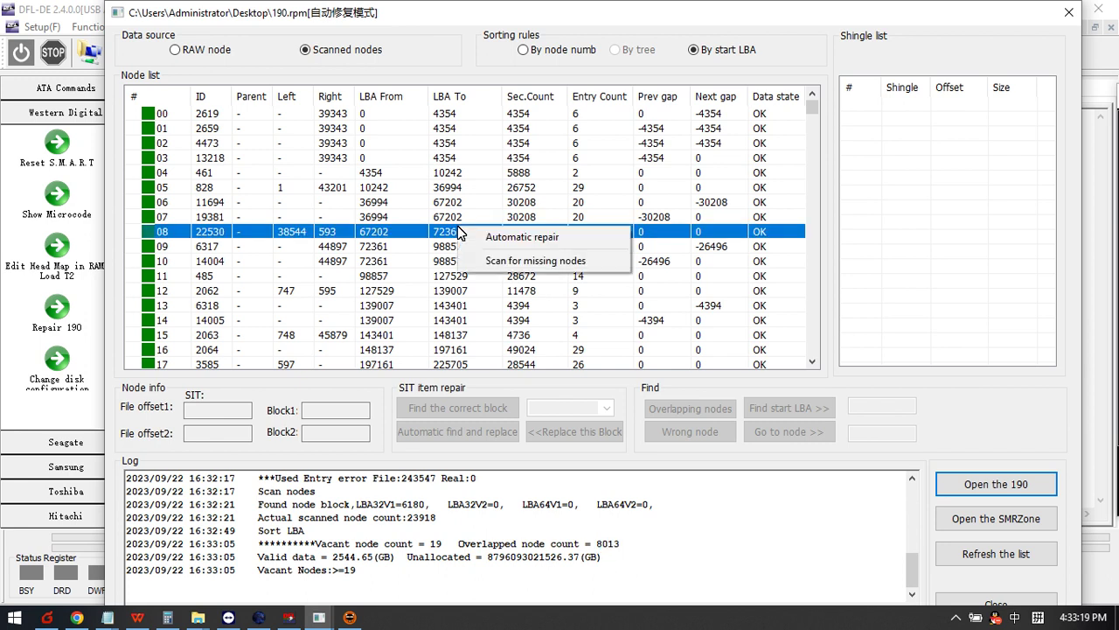
pyautogui.click(518, 241)
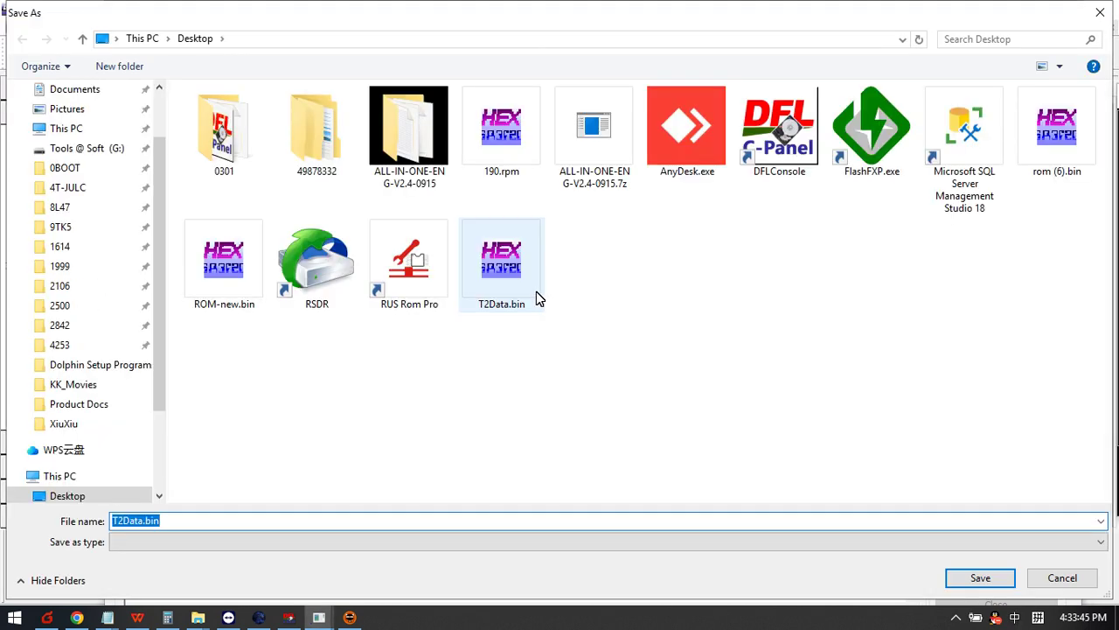
# Step: Rename the repaired data file to T2Data-New.bin on the Desktop and save it
pyautogui.click(143, 518)
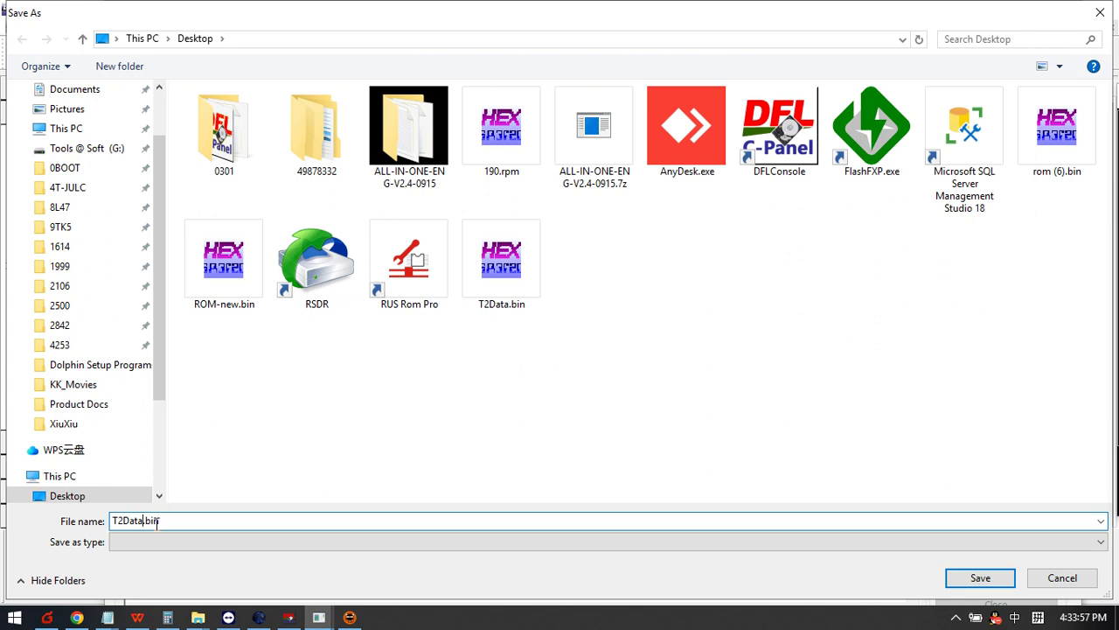
pyautogui.write('New')
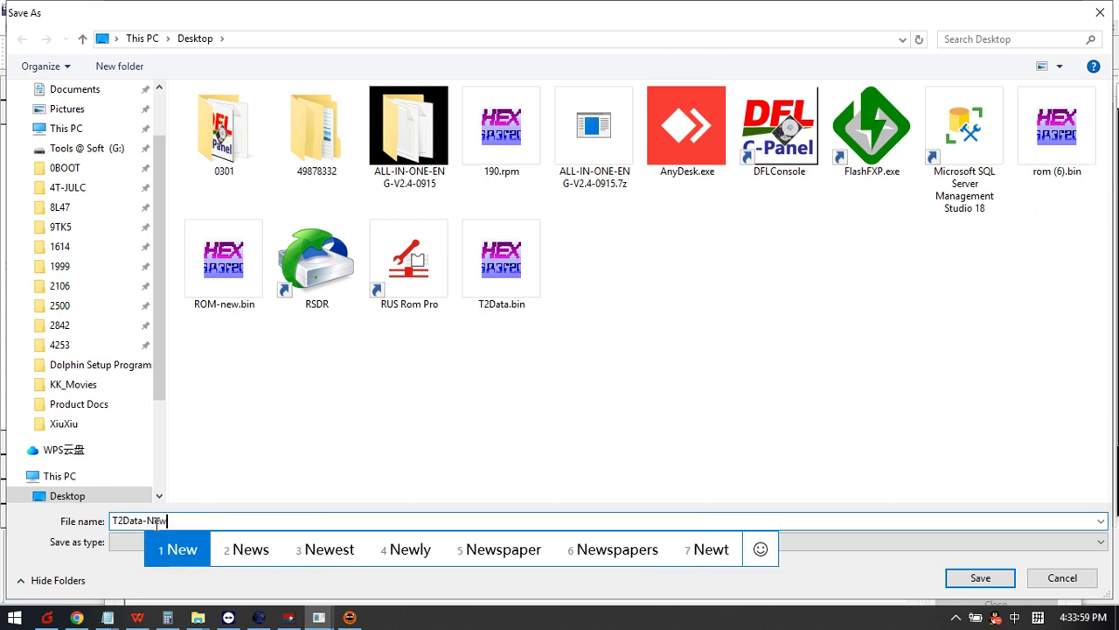
pyautogui.press('shift')
pyautogui.write('.bin')
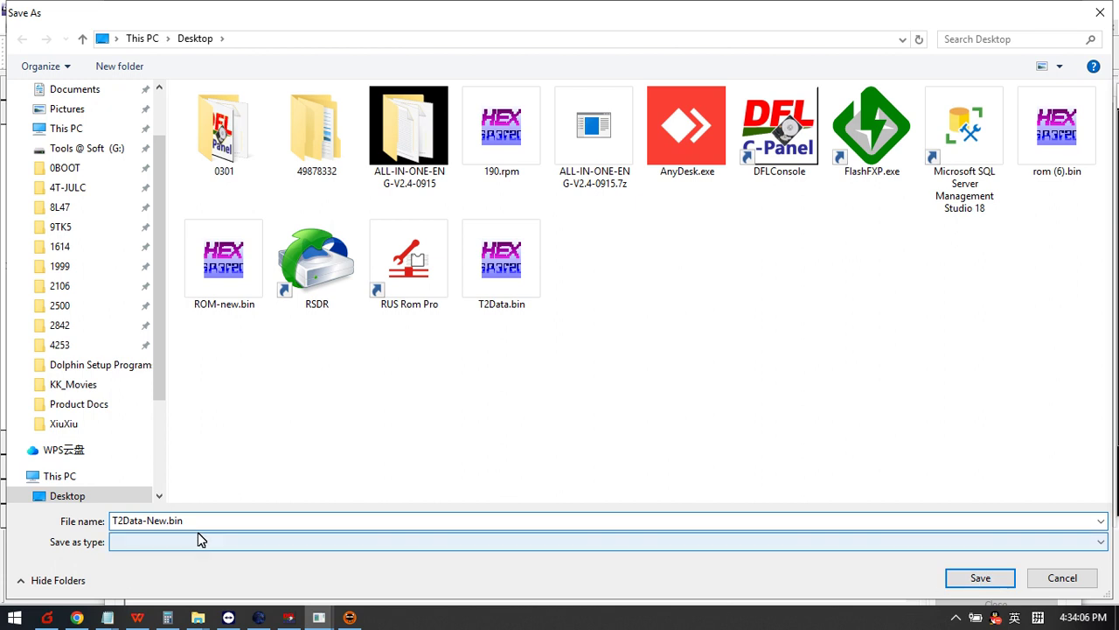
pyautogui.click(166, 521)
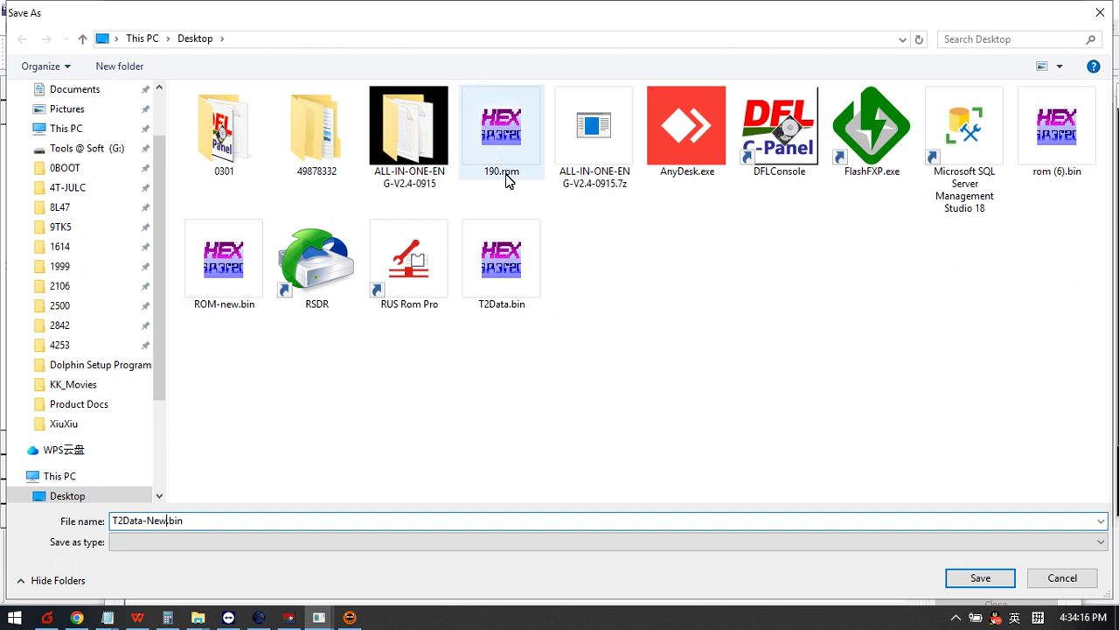
pyautogui.moveTo(508, 180)
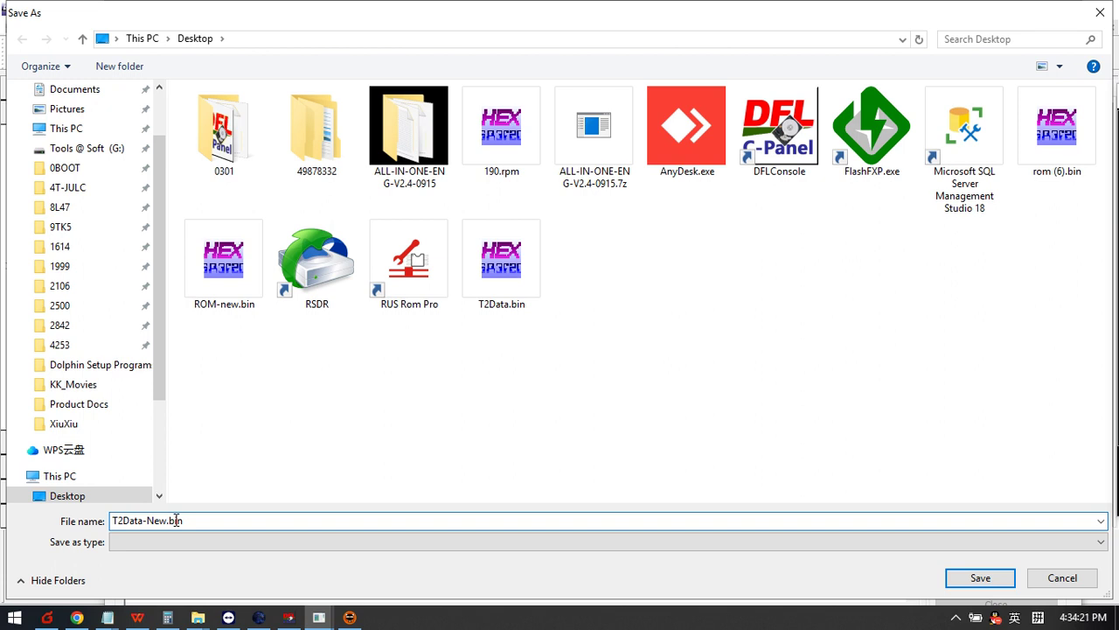
pyautogui.click(167, 521)
pyautogui.click(980, 578)
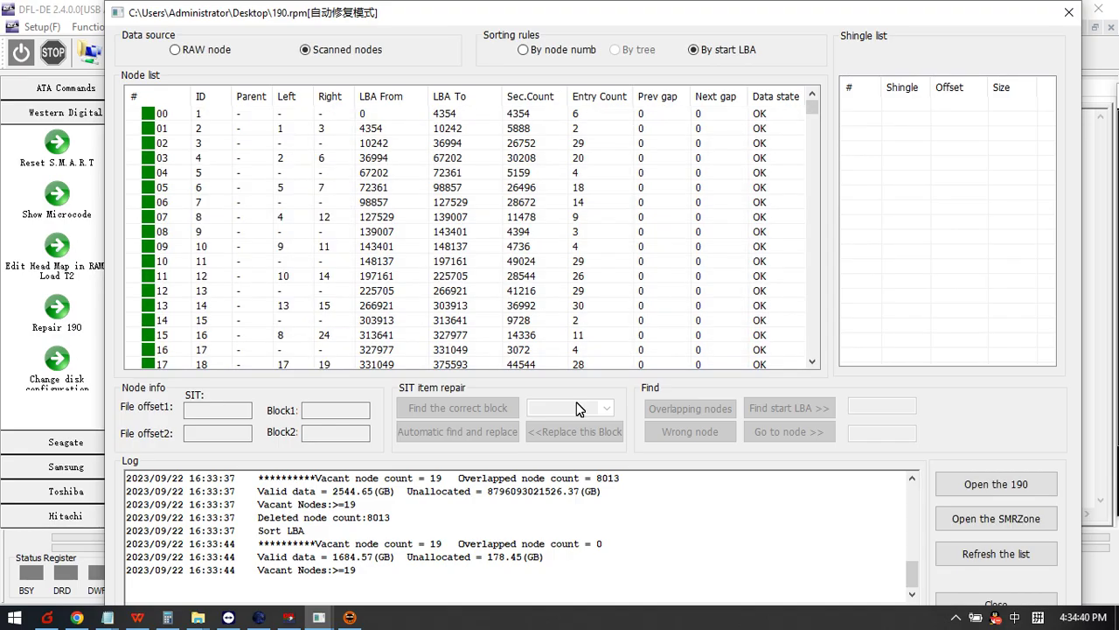
# Step: Close the node list and load T2Data-New.bin into RAM via Edit Head Map / Load T2
pyautogui.click(1068, 12)
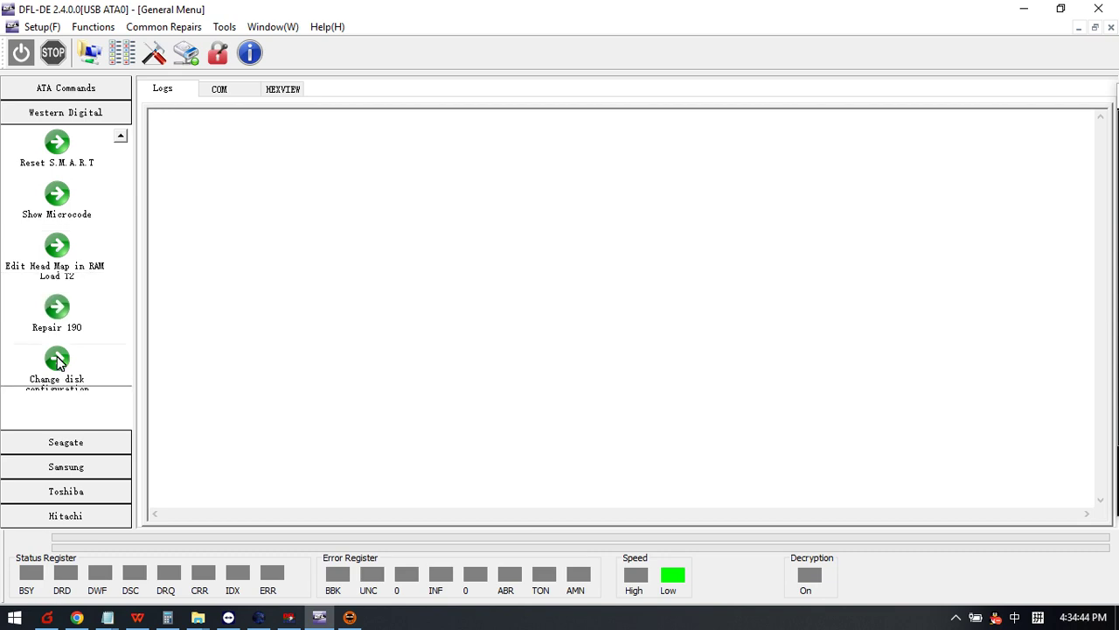
pyautogui.click(61, 259)
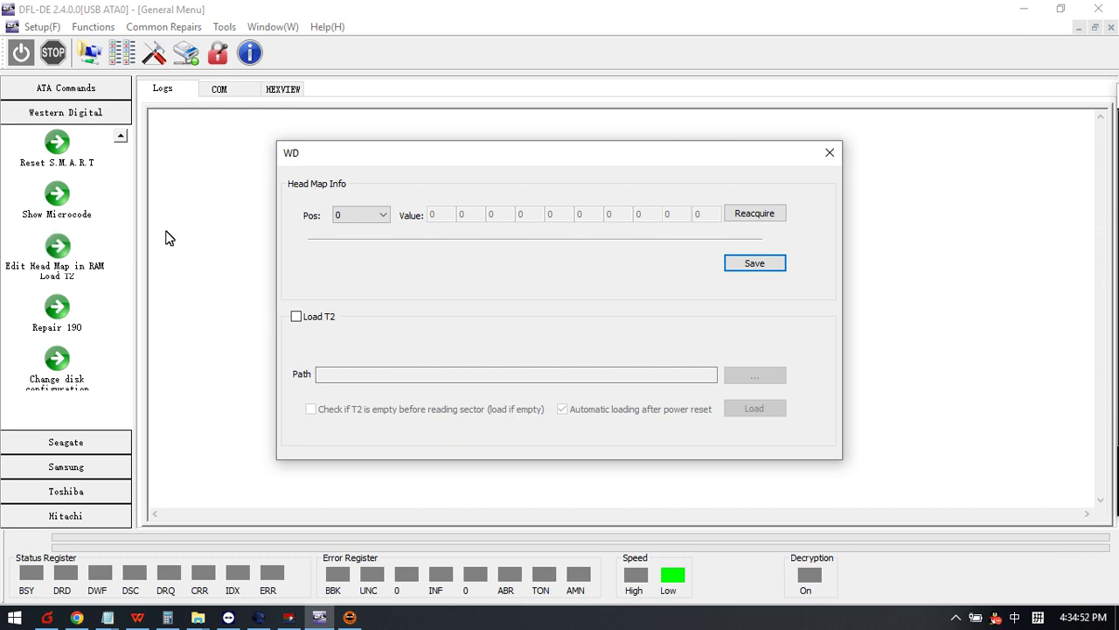
pyautogui.click(315, 317)
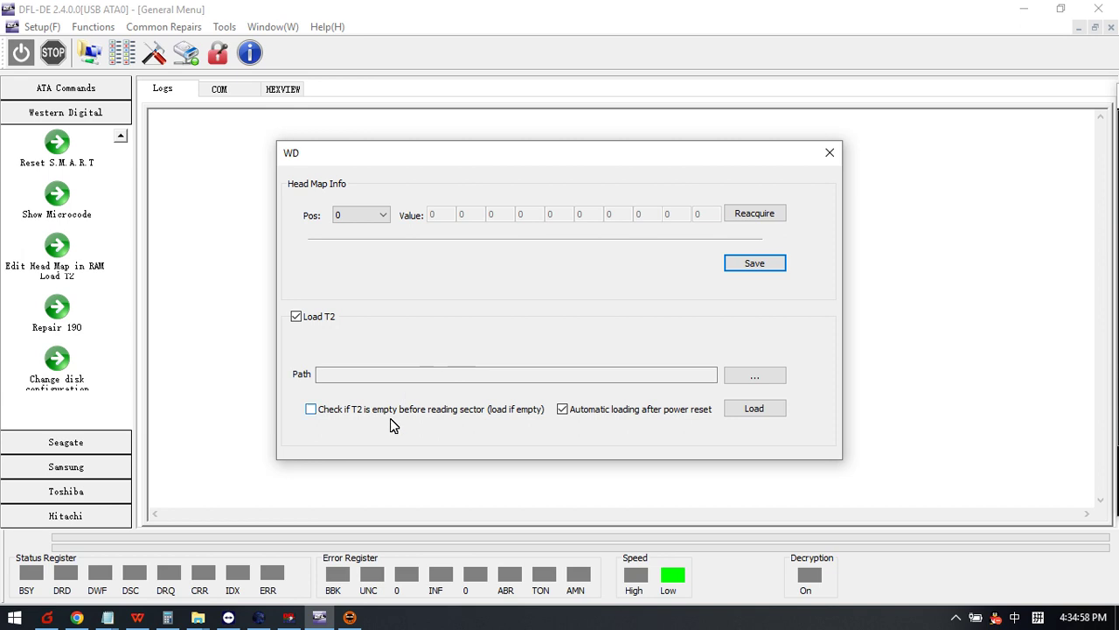
pyautogui.click(755, 382)
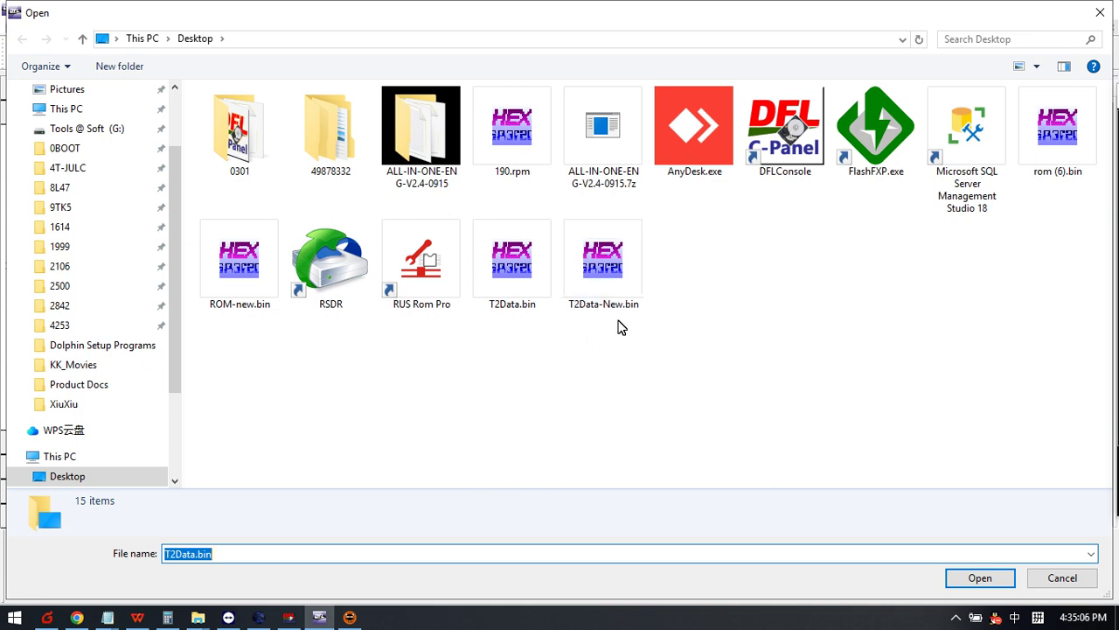
pyautogui.doubleClick(617, 288)
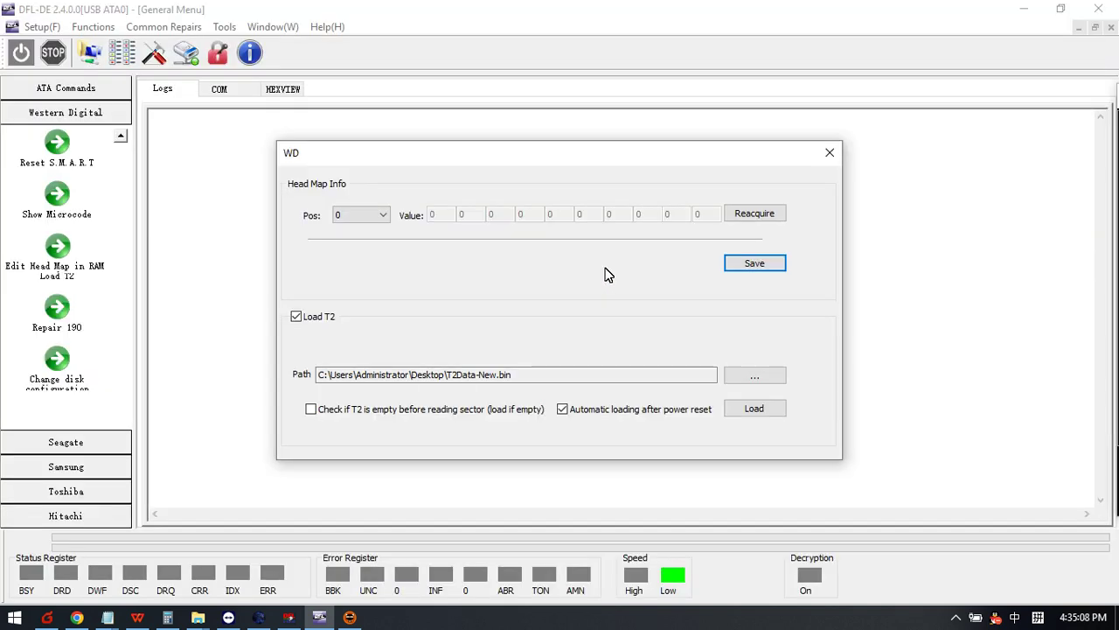
pyautogui.click(749, 410)
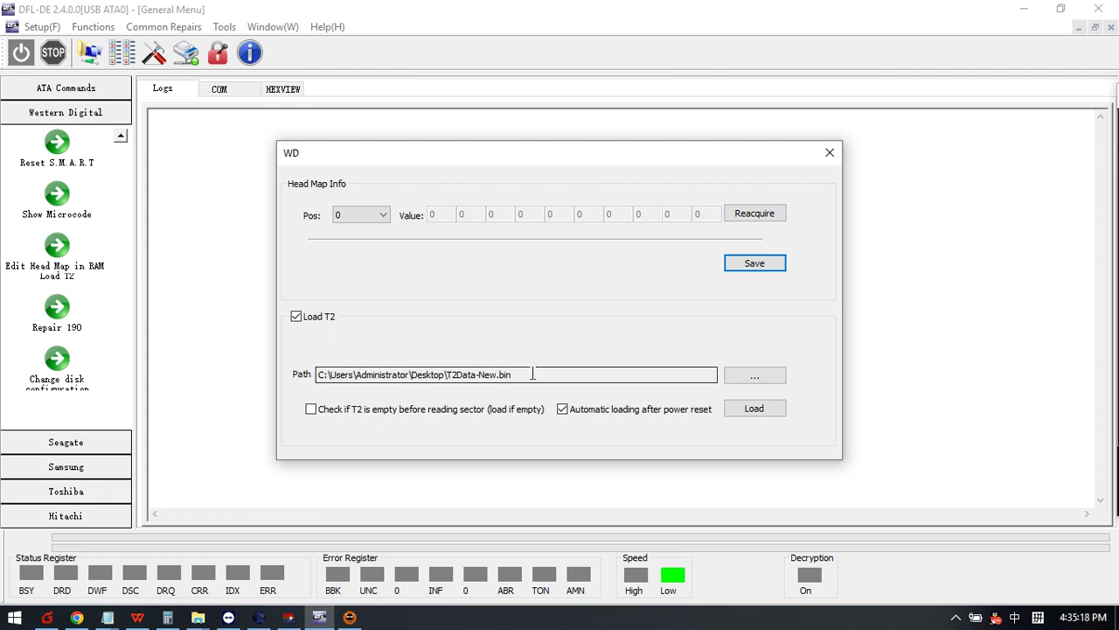
pyautogui.click(826, 151)
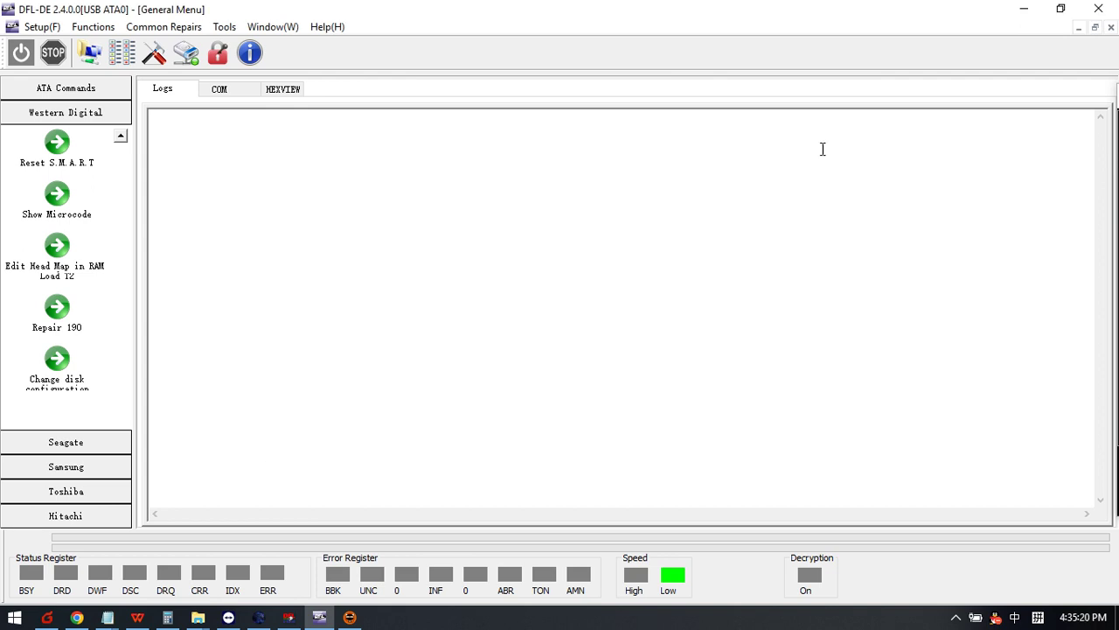
# Step: Read drive ID in HEXVIEW, cancel Repair 190, and reopen Edit Head Map to verify T2Data-New.bin
pyautogui.click(289, 88)
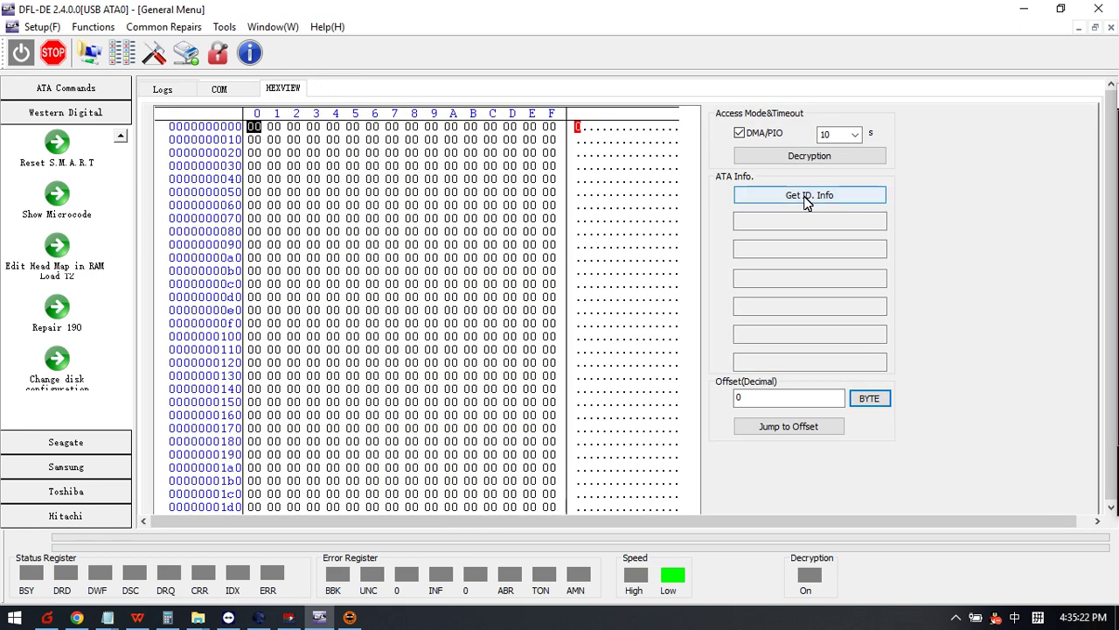
pyautogui.click(832, 208)
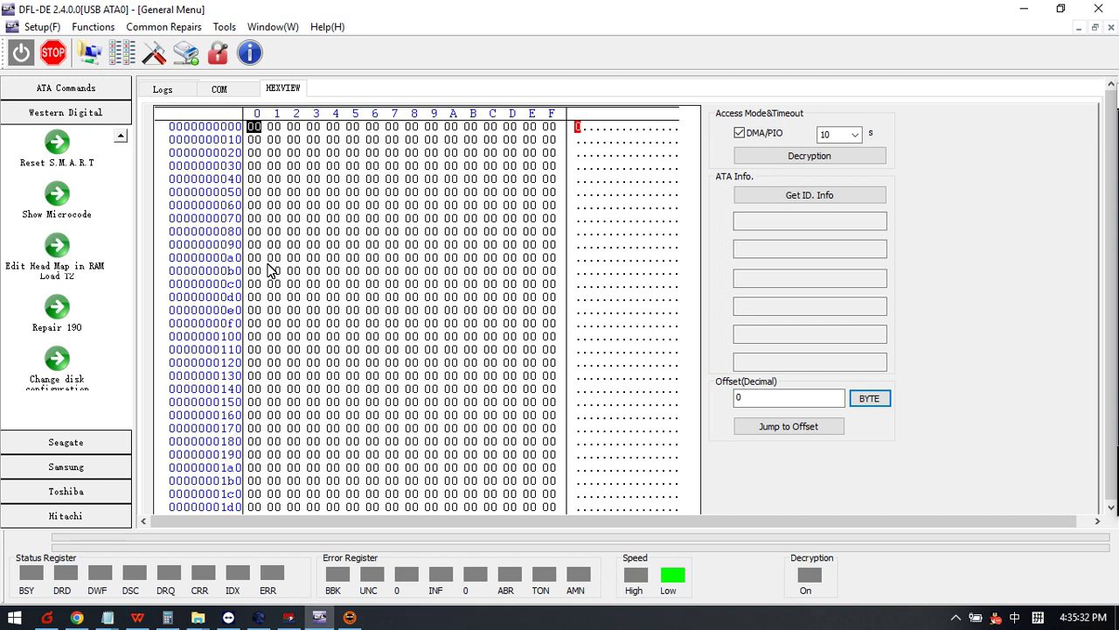
pyautogui.click(62, 317)
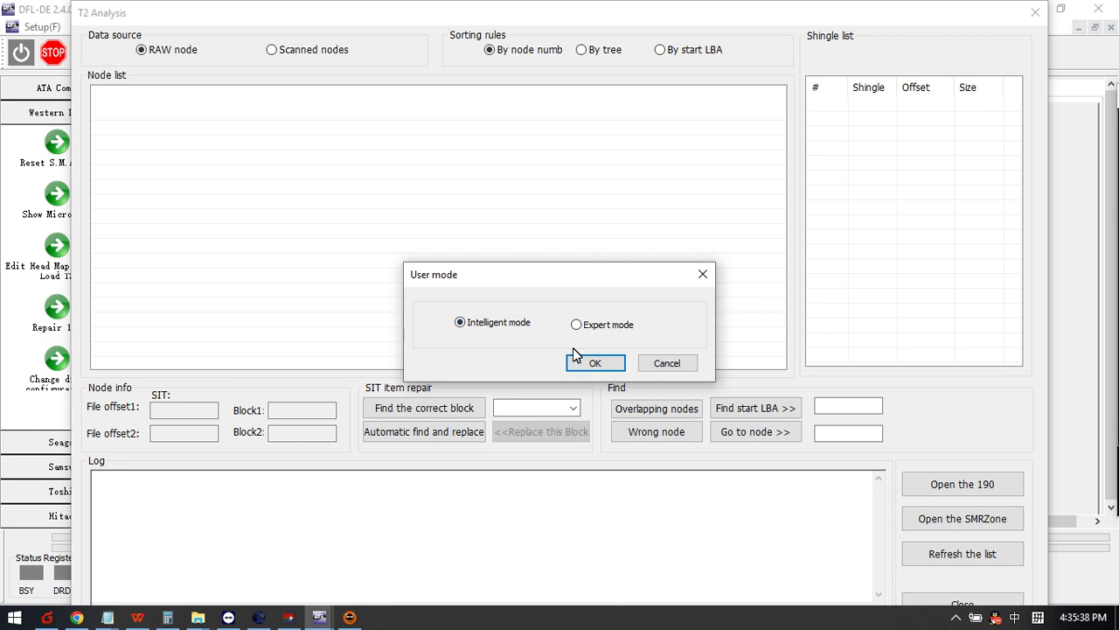
pyautogui.click(657, 366)
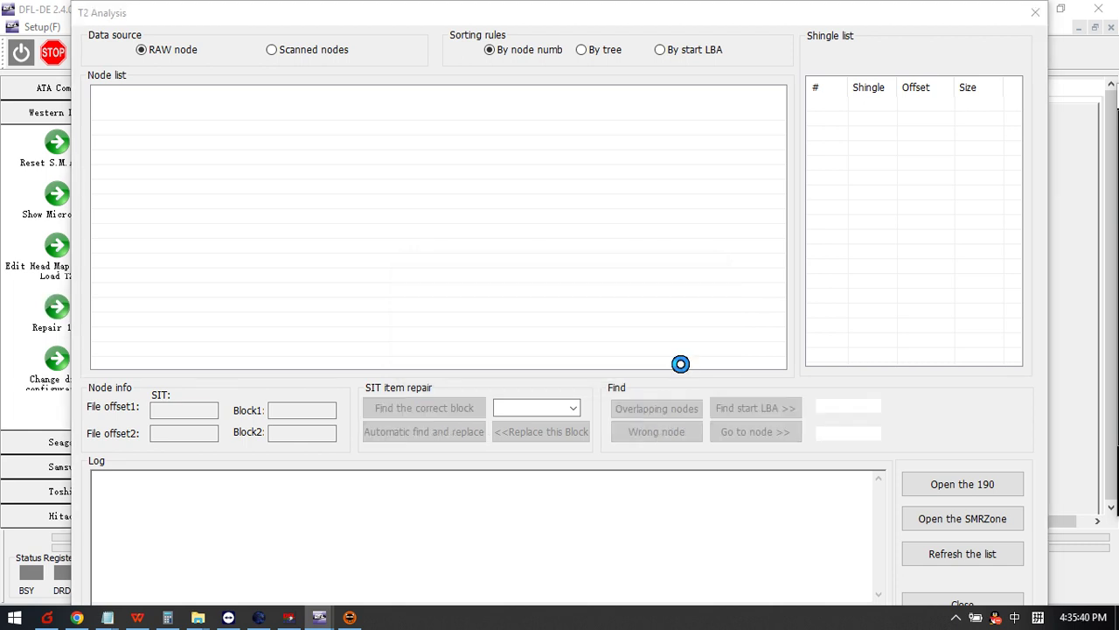
pyautogui.click(1100, 12)
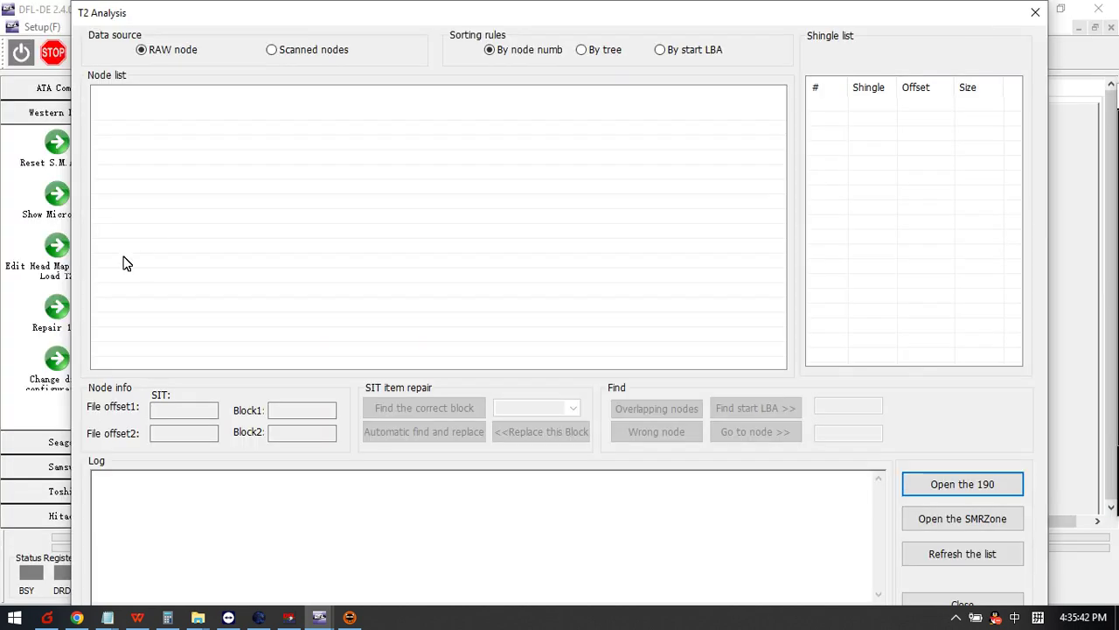
pyautogui.click(1036, 13)
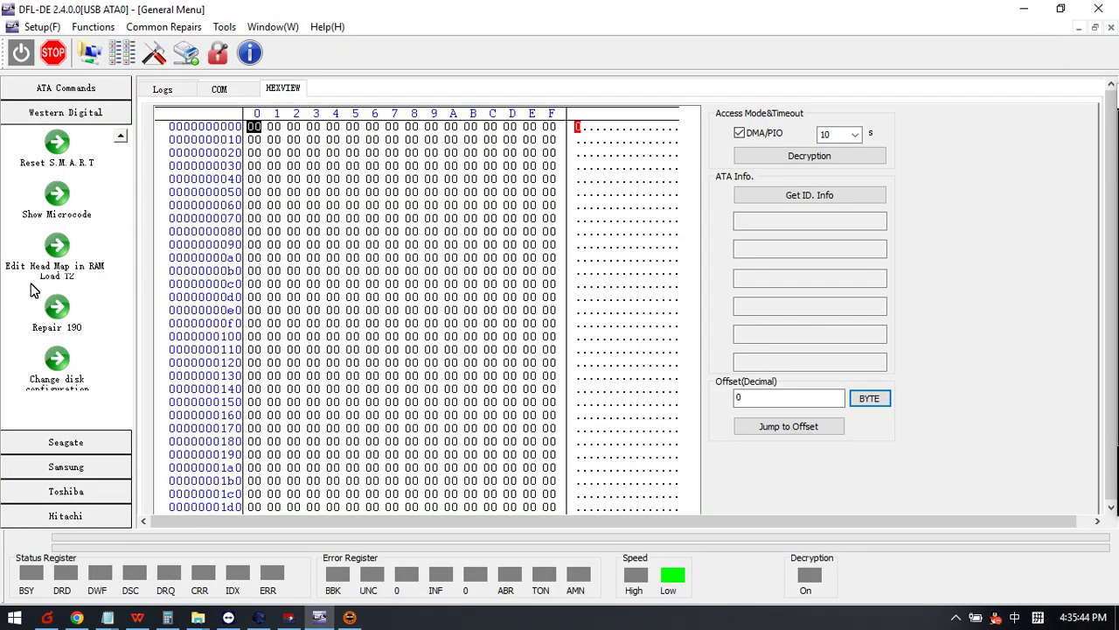
pyautogui.click(52, 258)
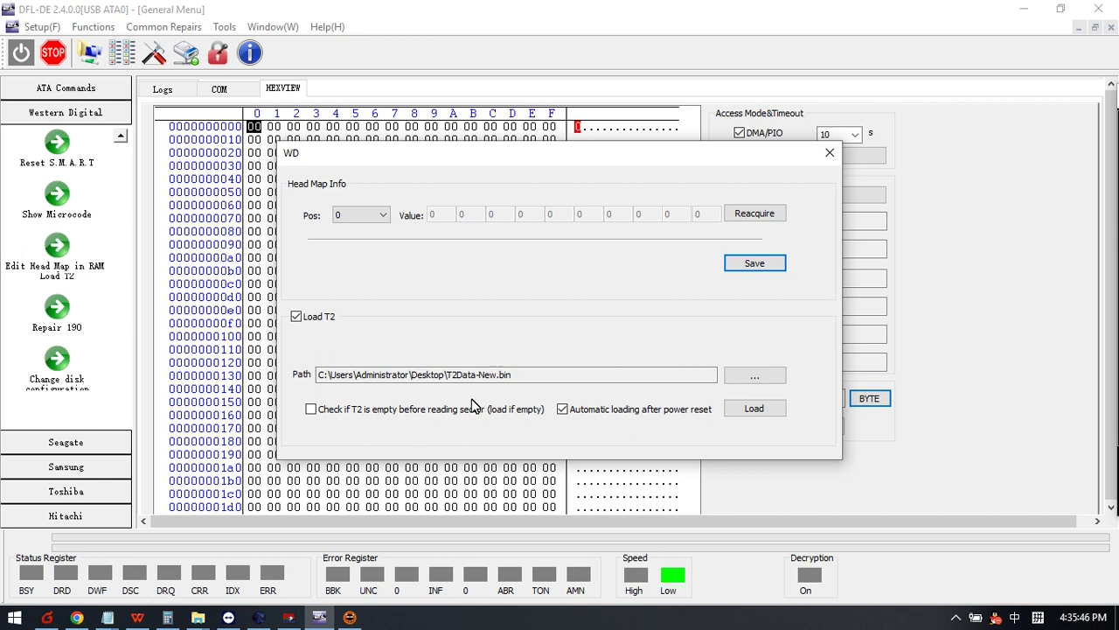